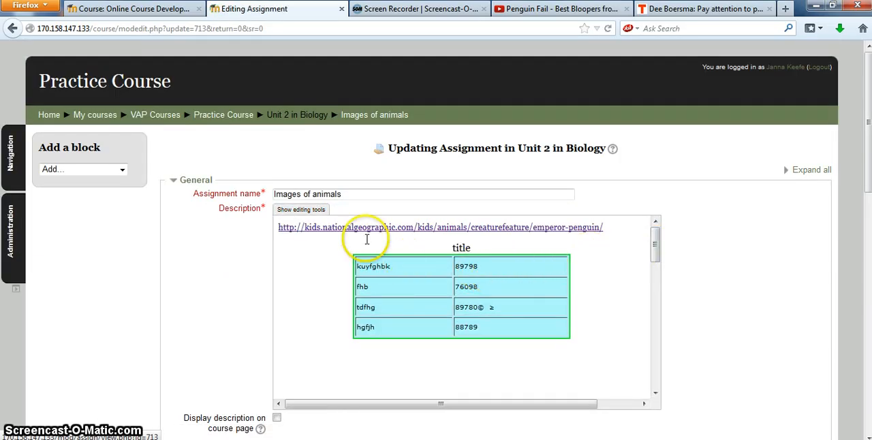
- Show the editing tools for the assignment description and delete the table below the National Geographic link
left_click(300, 209)
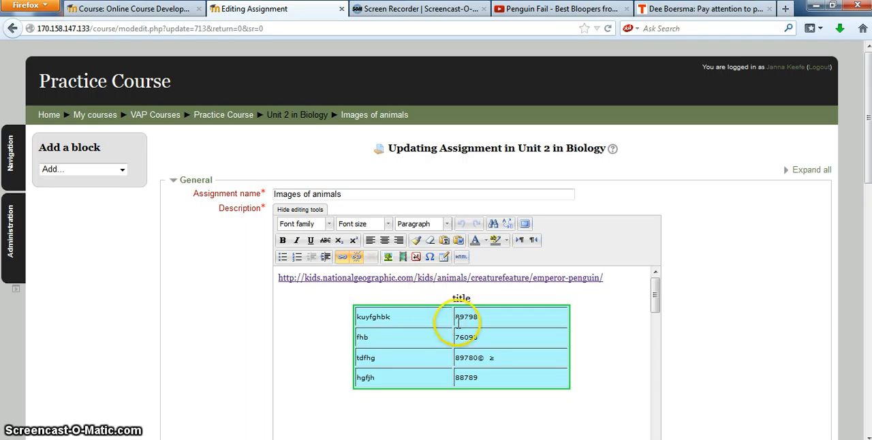
left_click(534, 322)
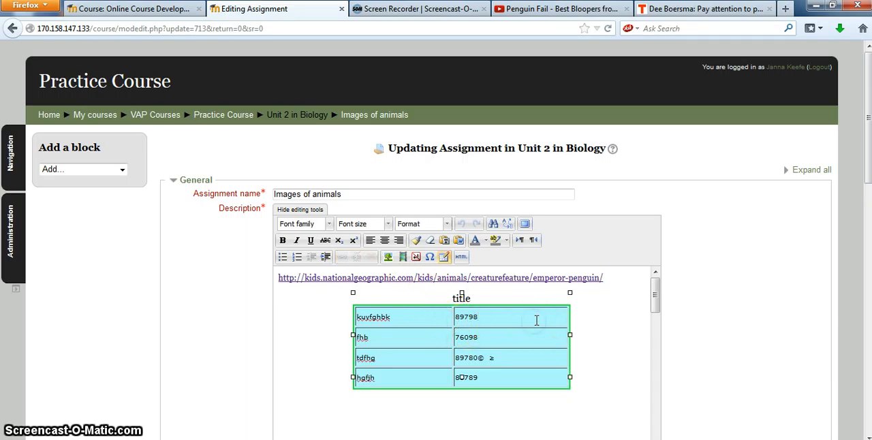
right_click(503, 324)
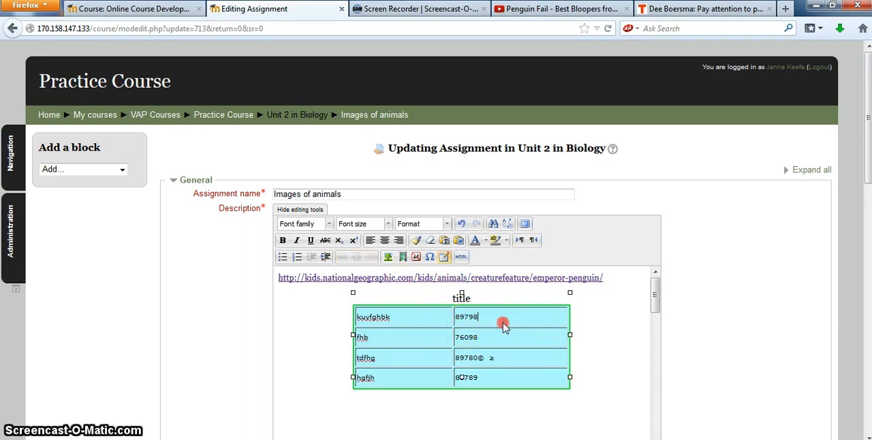
left_click(545, 355)
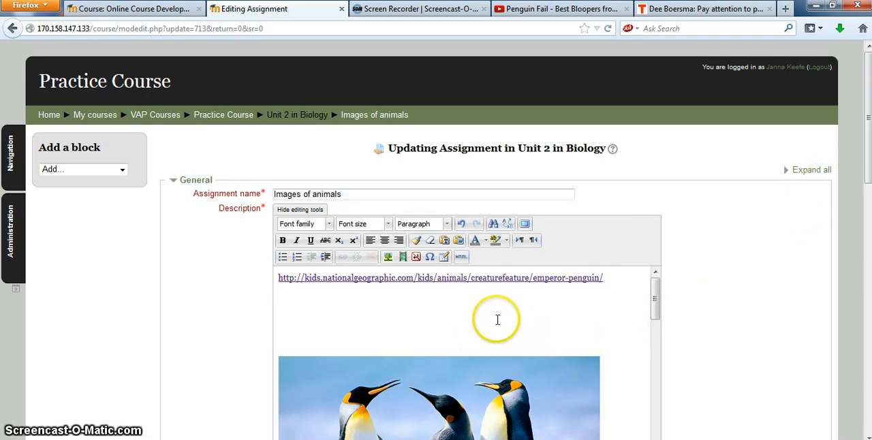
left_click(466, 299)
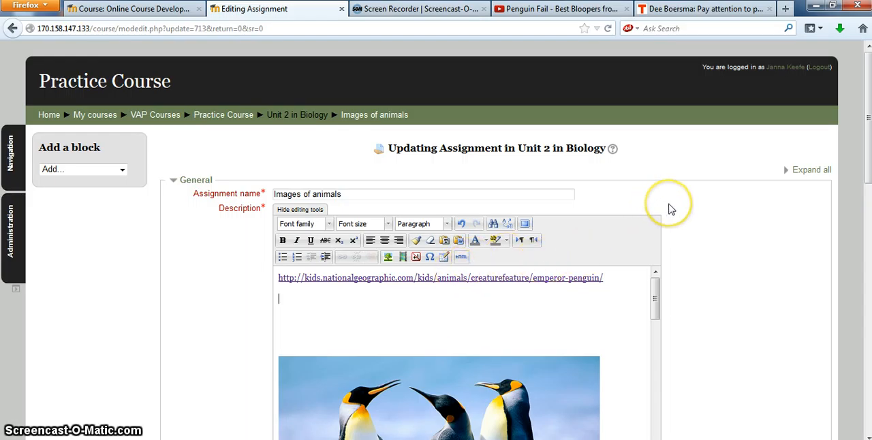
- Switch to the Penguin Fail video on YouTube and copy its 560 × 315 iframe embed code from the sharing options
left_click(551, 9)
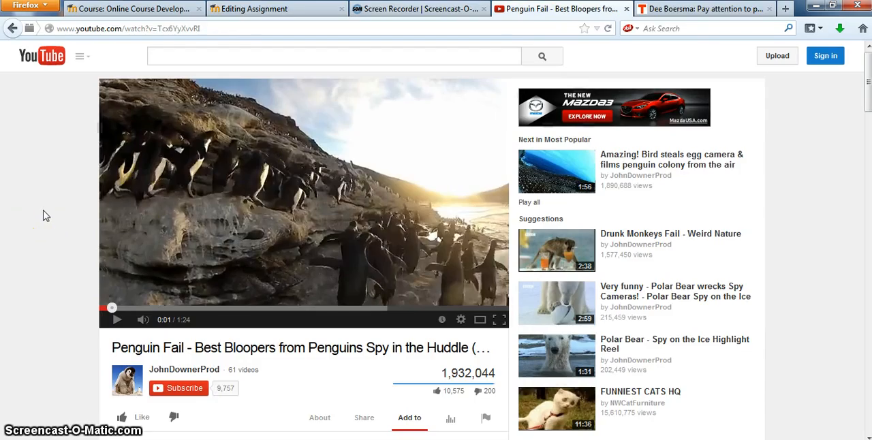
scroll(43, 215, "down", 2)
scroll(43, 215, "up", 2)
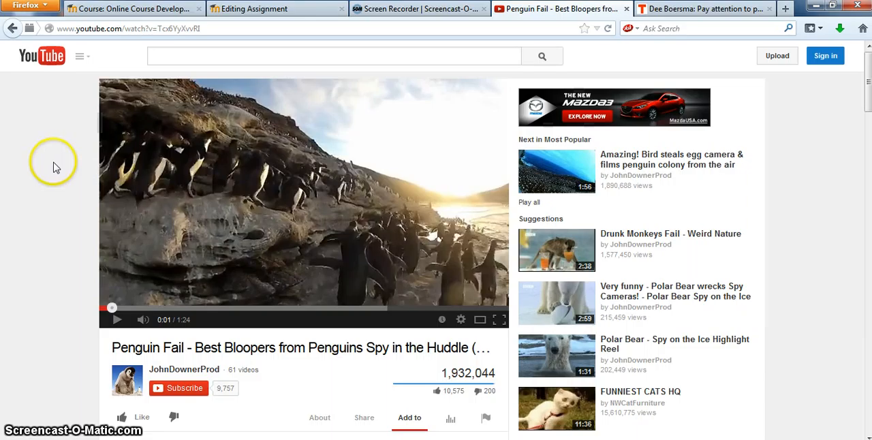
scroll(56, 167, "down", 2)
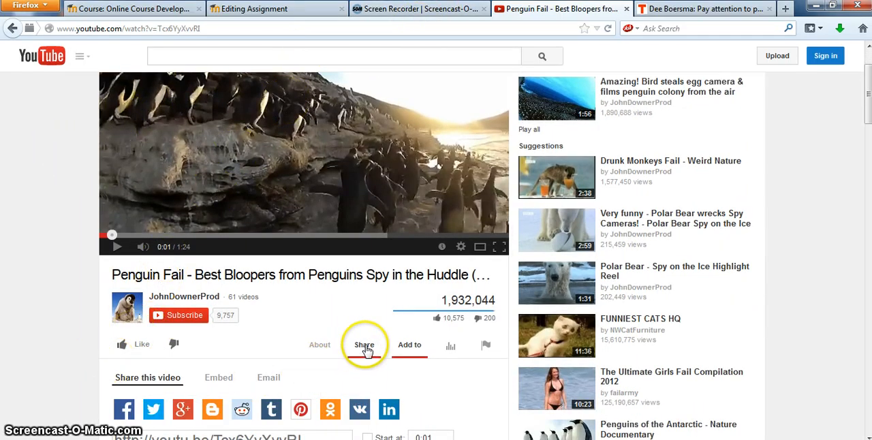
scroll(7, 227, "up", 2)
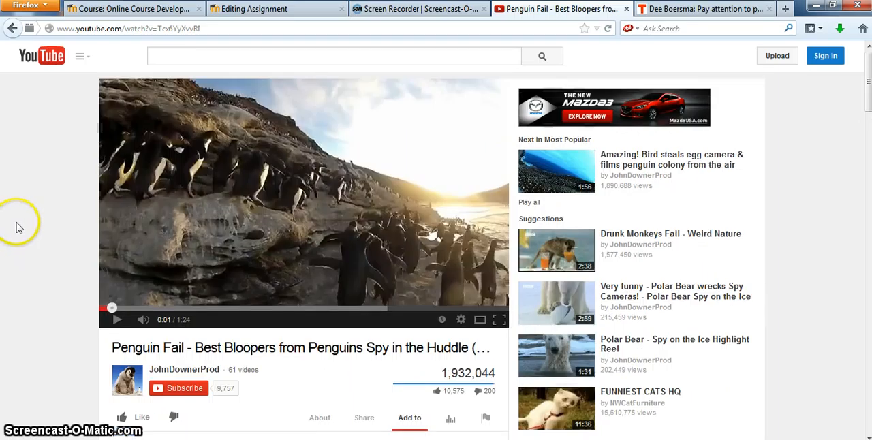
scroll(65, 341, "down", 2)
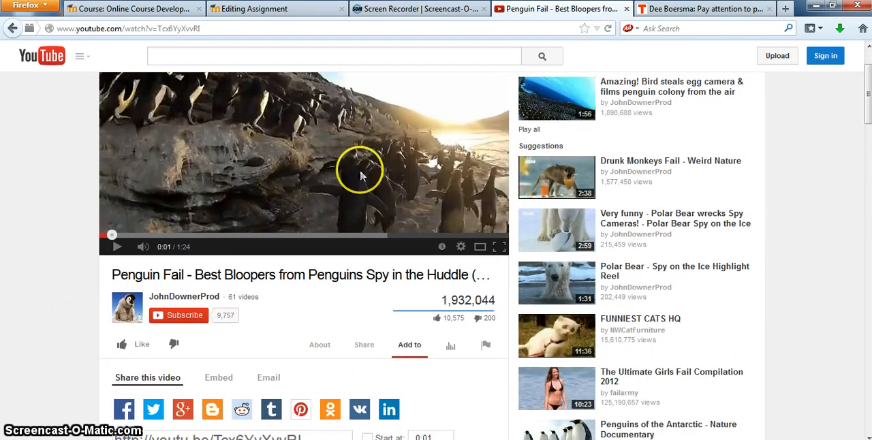
scroll(48, 304, "down", 2)
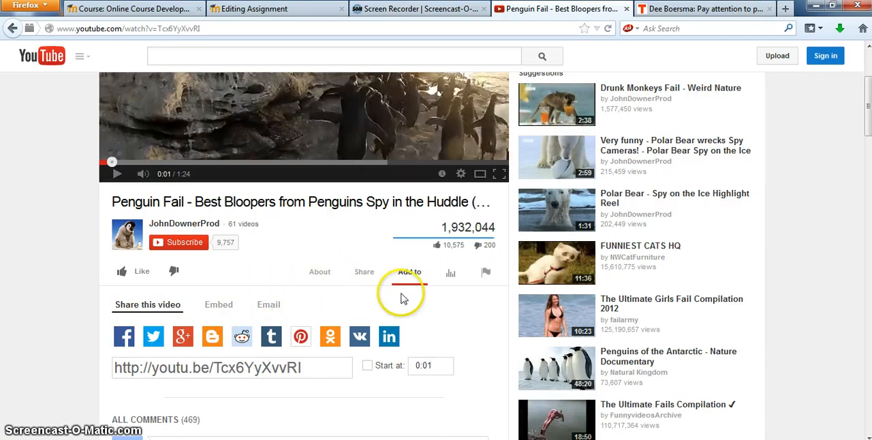
left_click(363, 273)
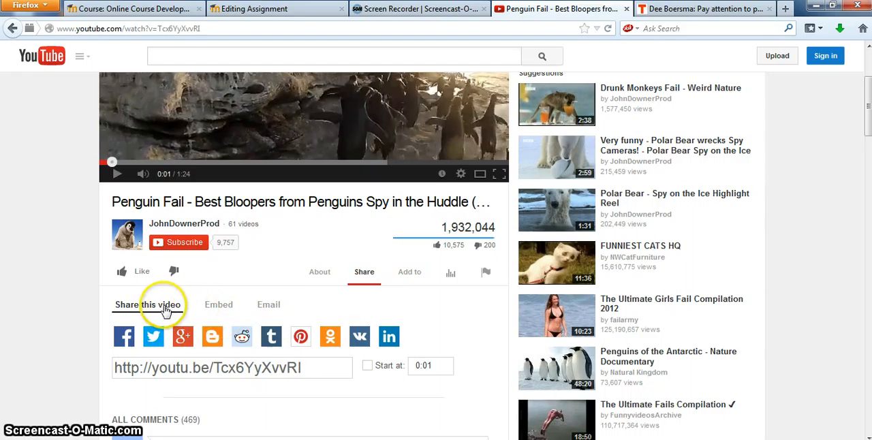
left_click(220, 307)
key("ctrl+c")
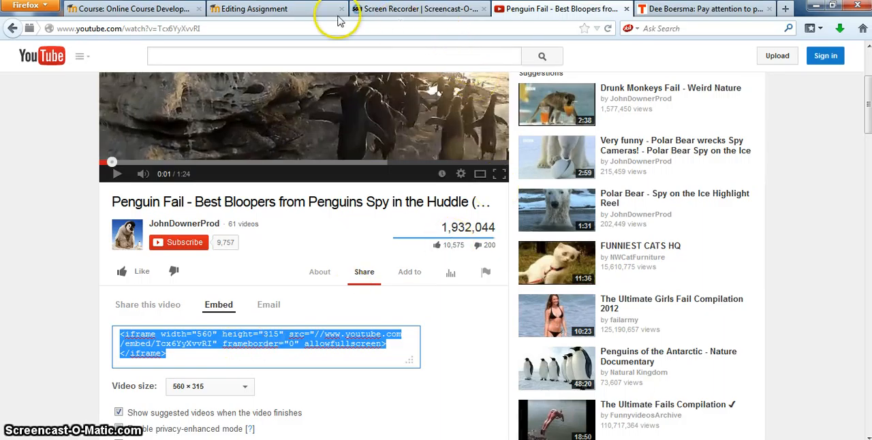
- Back in the Moodle assignment, paste the embed code at the start of the description's HTML source, add <p> on a new line, and update
left_click(286, 11)
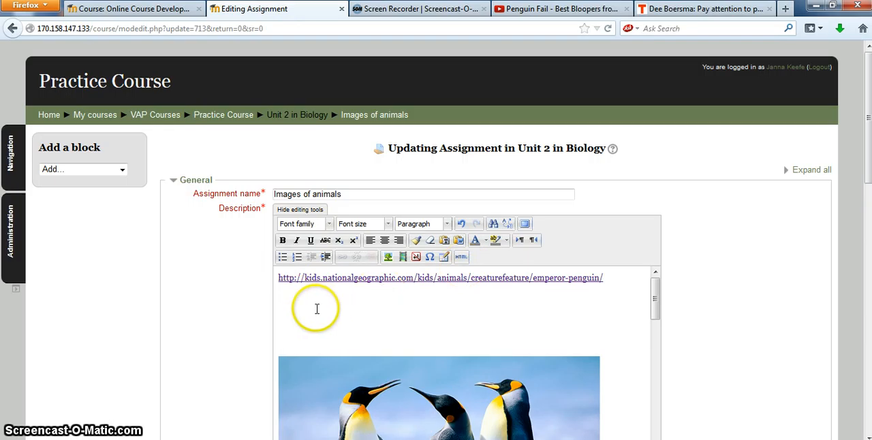
left_click(462, 260)
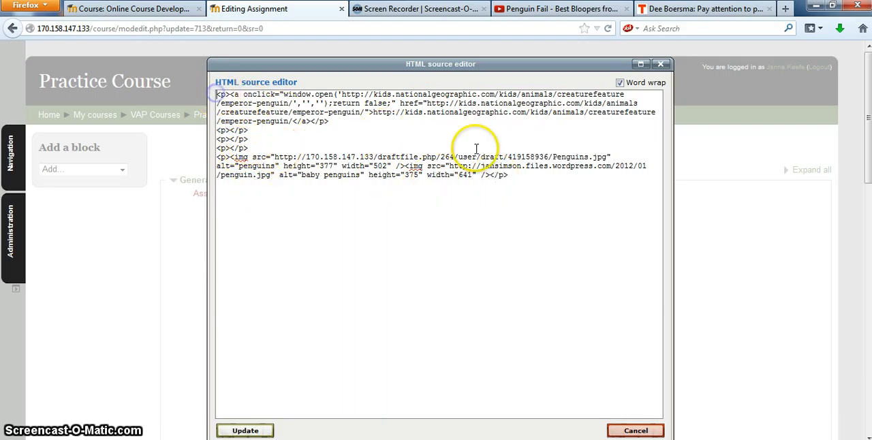
key("ctrl+v")
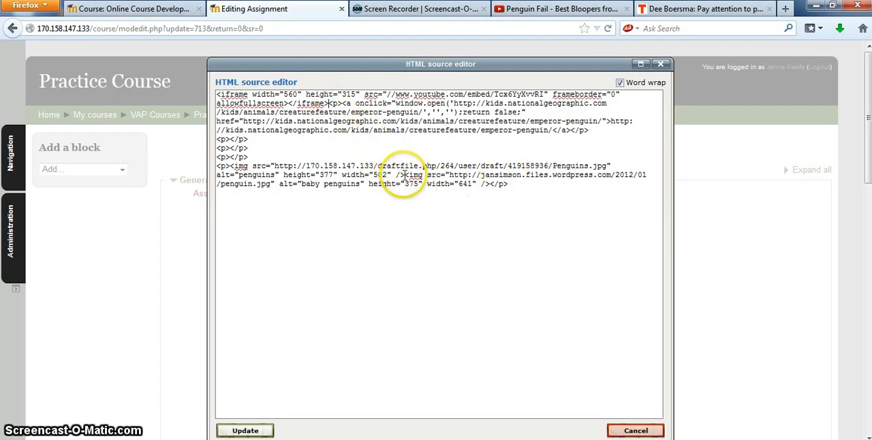
key("Return")
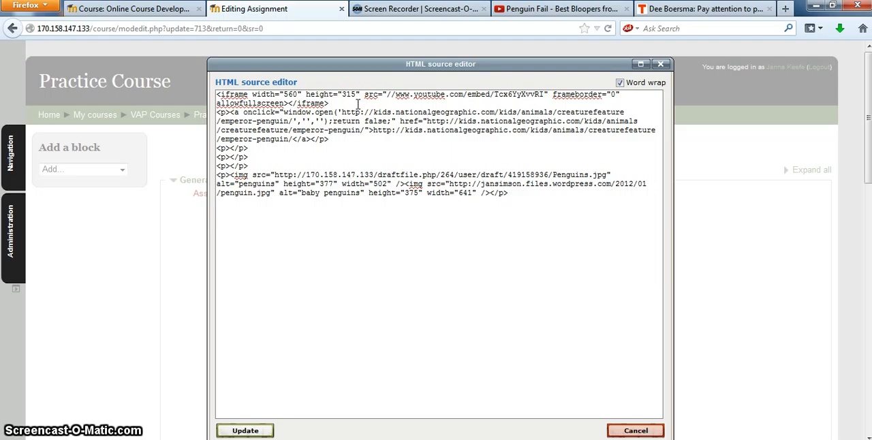
type("<p>")
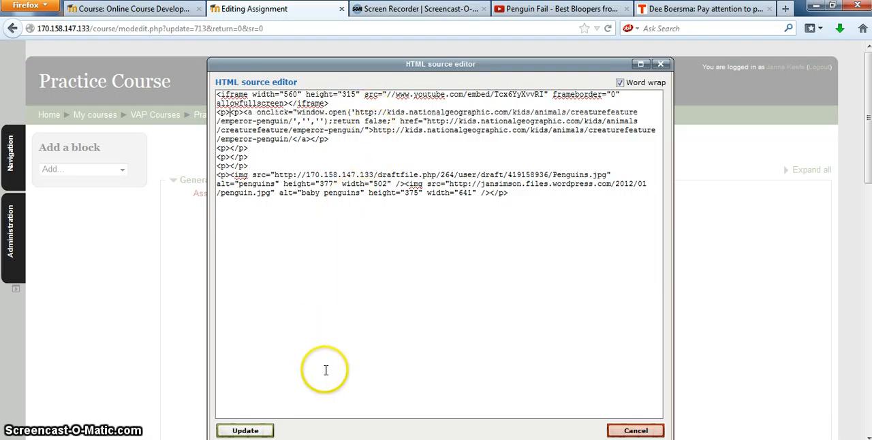
left_click(246, 431)
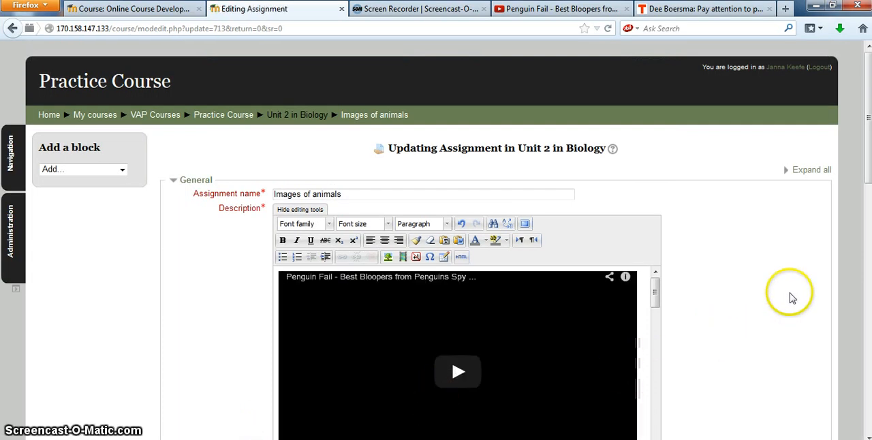
- Examine the description with its embedded video, link and penguin images in the editor's full screen mode, and leave that mode
left_click_drag(869, 170, 869, 223)
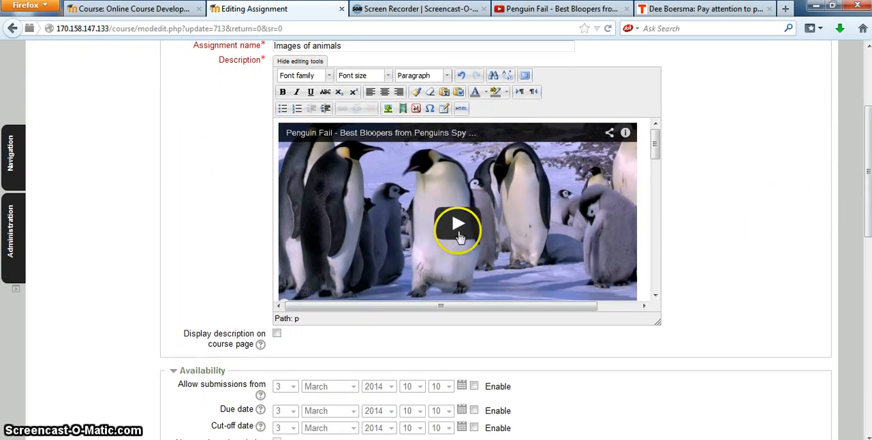
left_click(523, 75)
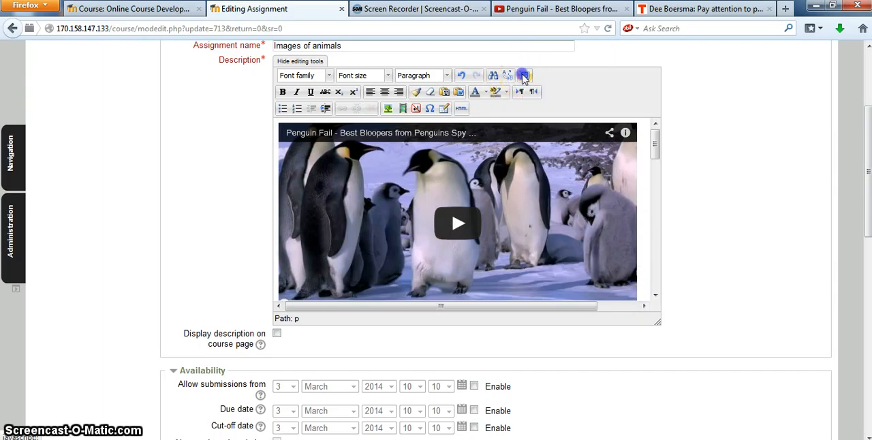
left_click_drag(866, 107, 865, 65)
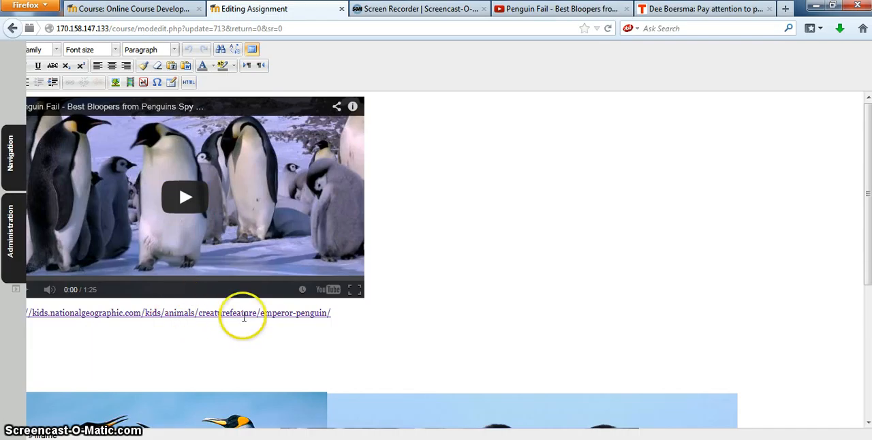
scroll(496, 282, "down", 4)
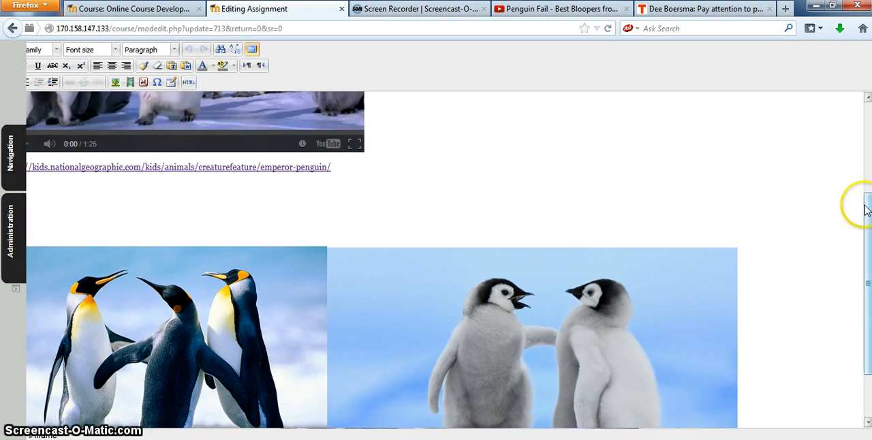
left_click_drag(866, 203, 865, 111)
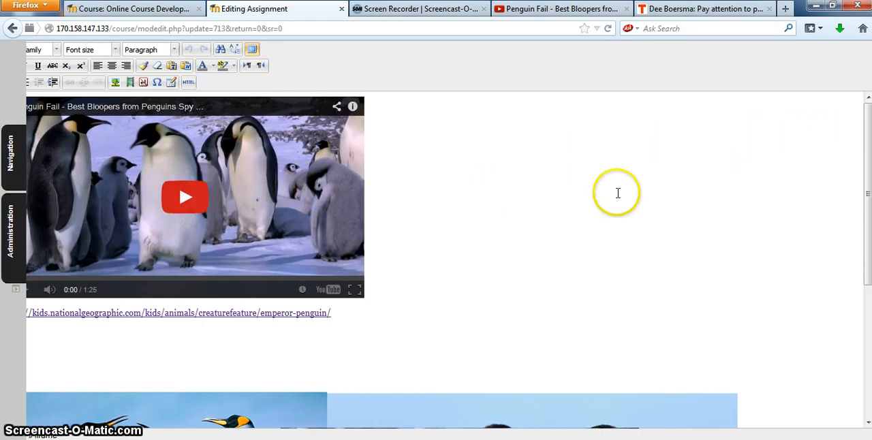
left_click(252, 51)
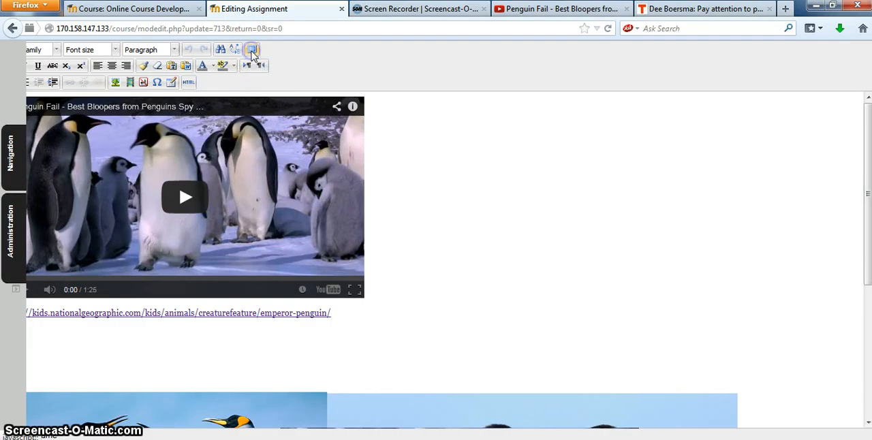
- Save the Images of animals assignment and display its page
left_click_drag(869, 126, 768, 302)
left_click(397, 417)
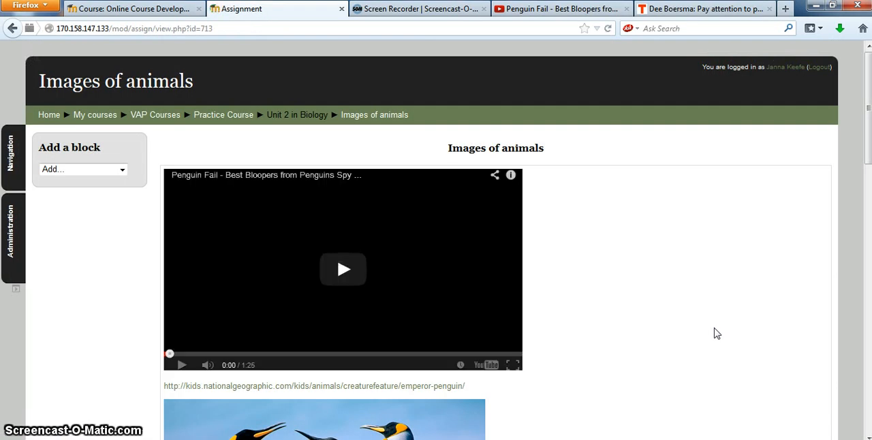
mouse_move(867, 143)
left_mouse_down()
mouse_move(870, 251)
mouse_move(859, 142)
left_mouse_up()
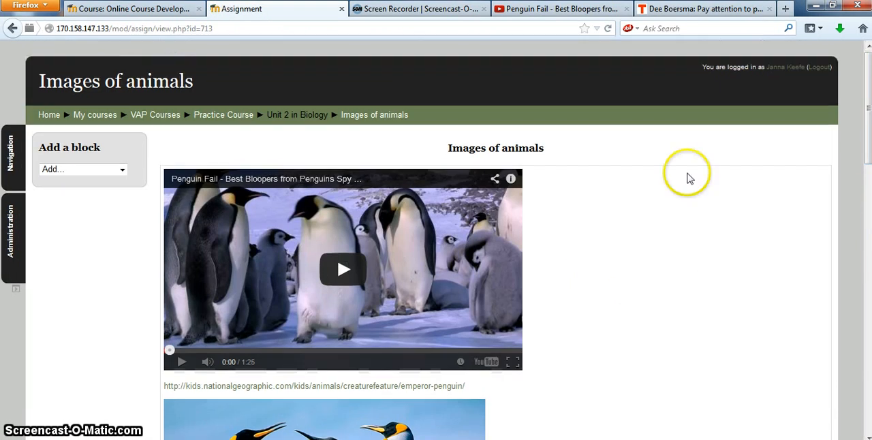
- Play the embedded penguin video on the assignment page, view it in full screen briefly, and pause it
left_click(342, 270)
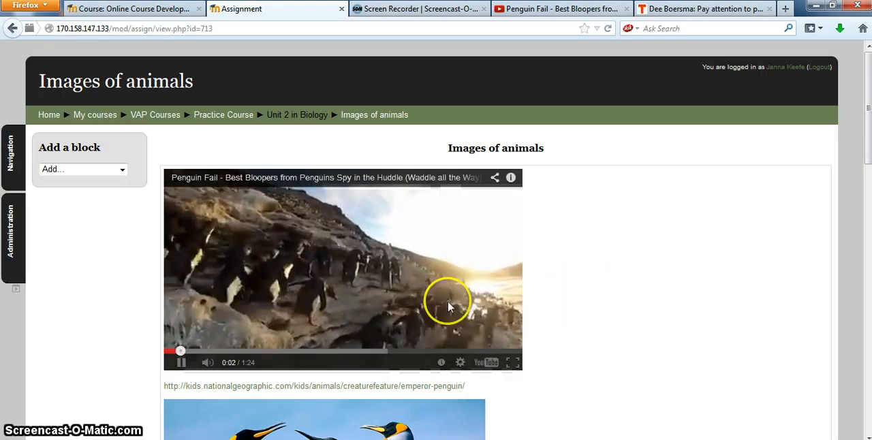
left_click(514, 360)
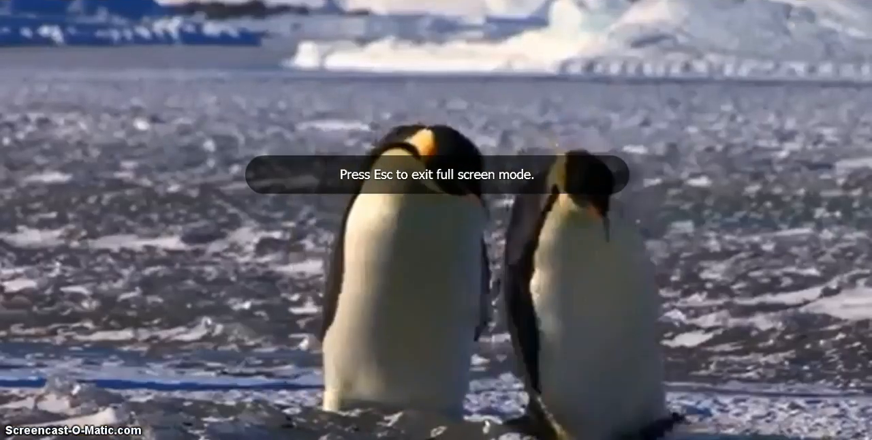
key("Escape")
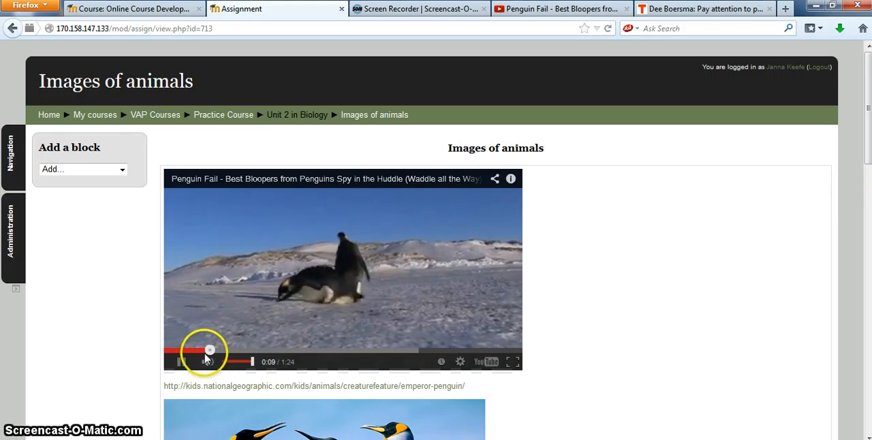
left_click(182, 362)
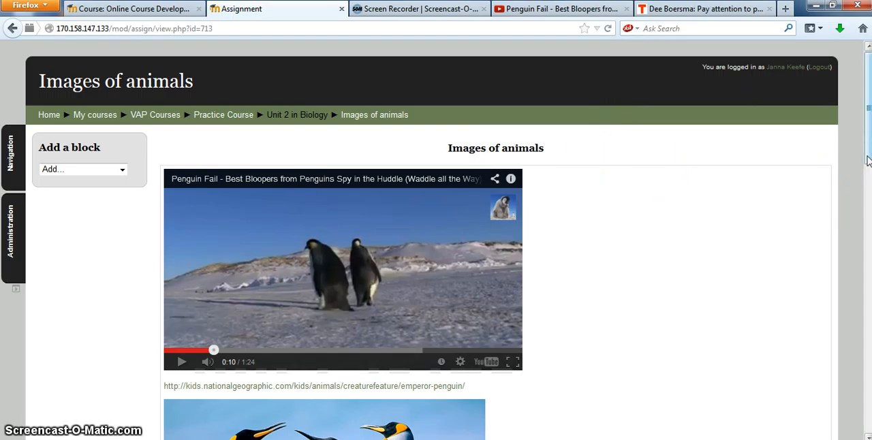
- Return to the assignment's edit form, show the description's editing tools, and open its HTML source
left_click(12, 29)
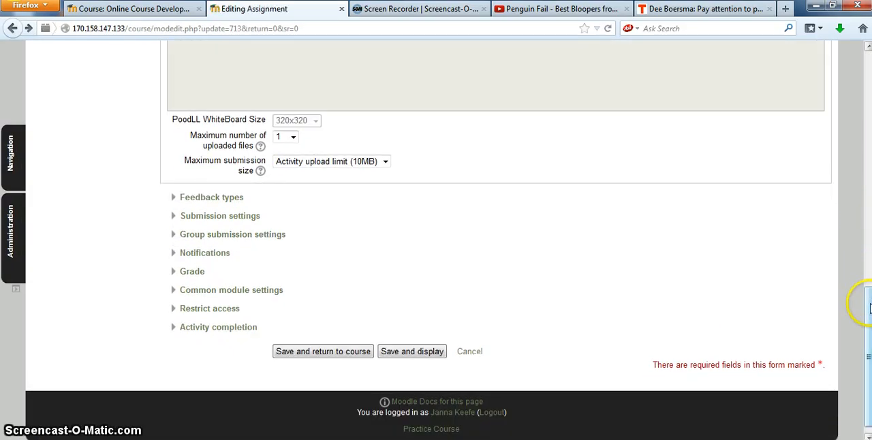
left_click_drag(868, 308, 861, 62)
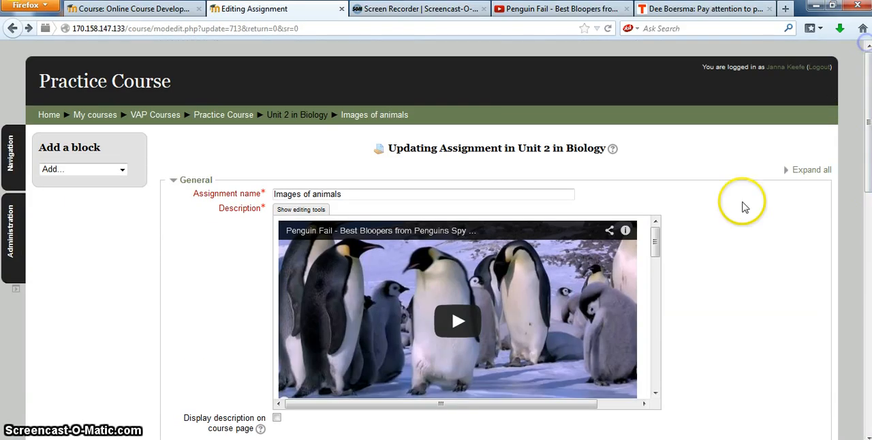
left_click(303, 211)
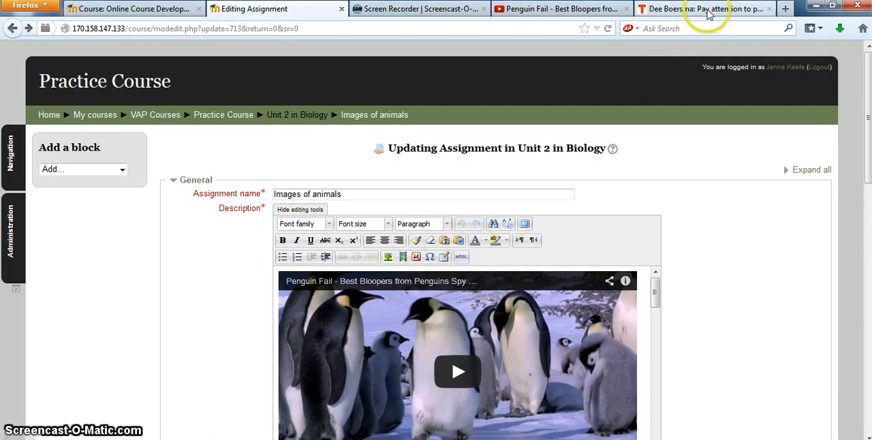
left_click(463, 259)
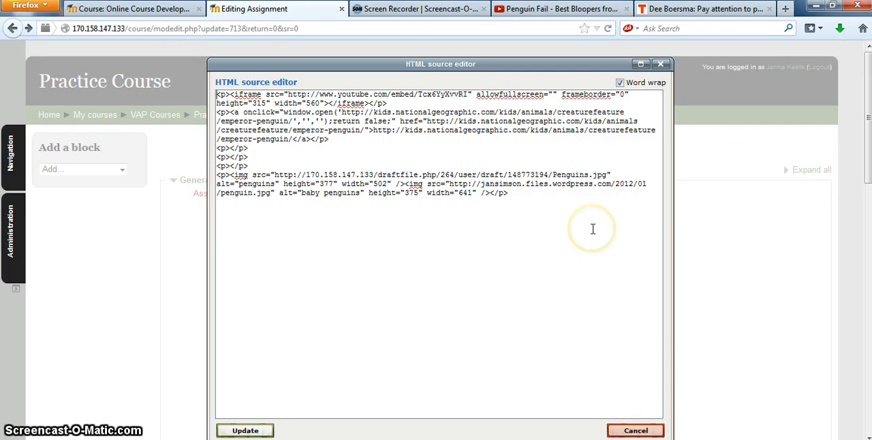
- Switch to the TED talk "Pay attention to penguins" and copy its embed code at the 560 x 315 size
left_click(684, 10)
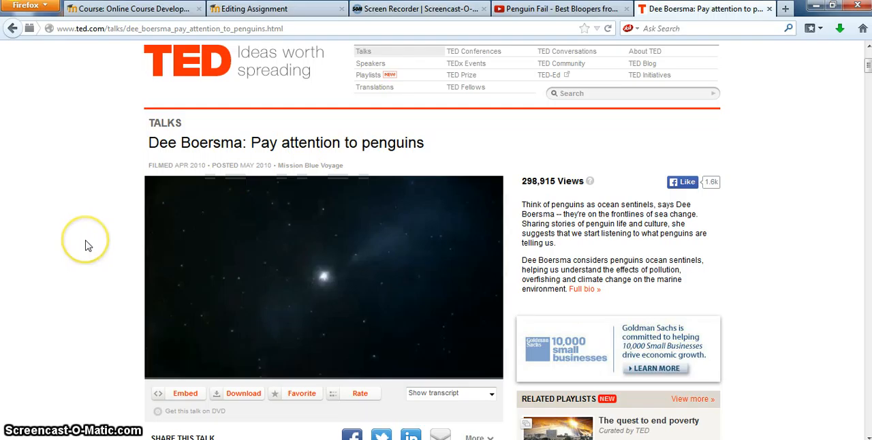
scroll(85, 245, "down", 2)
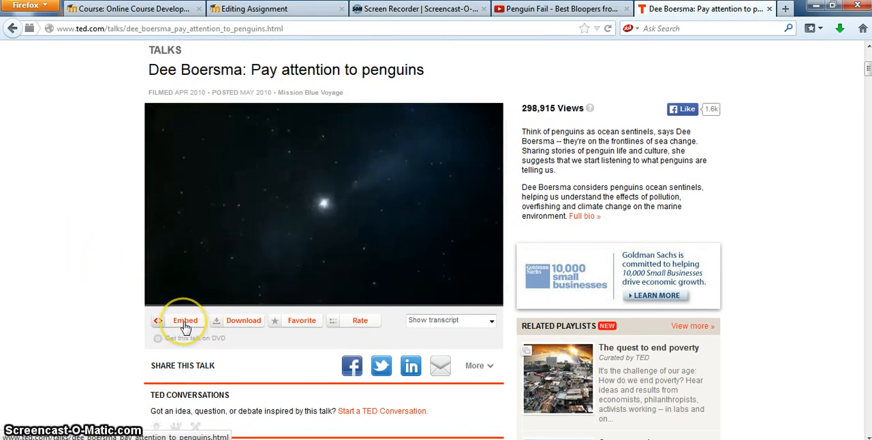
left_click(185, 321)
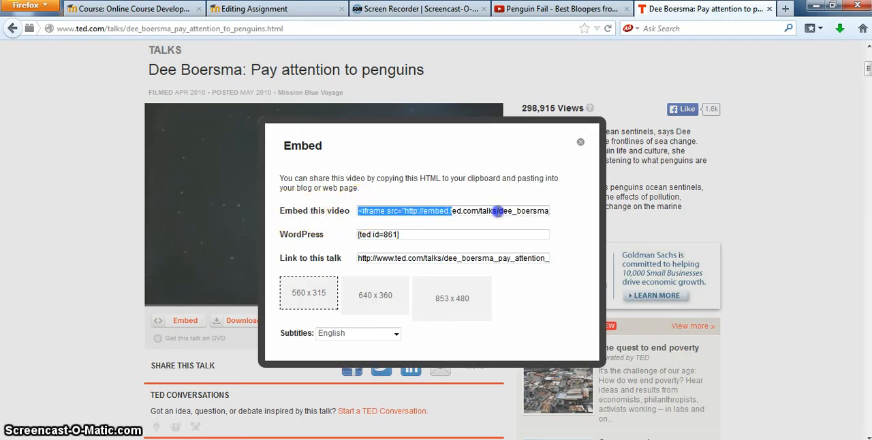
left_click_drag(498, 212, 588, 231)
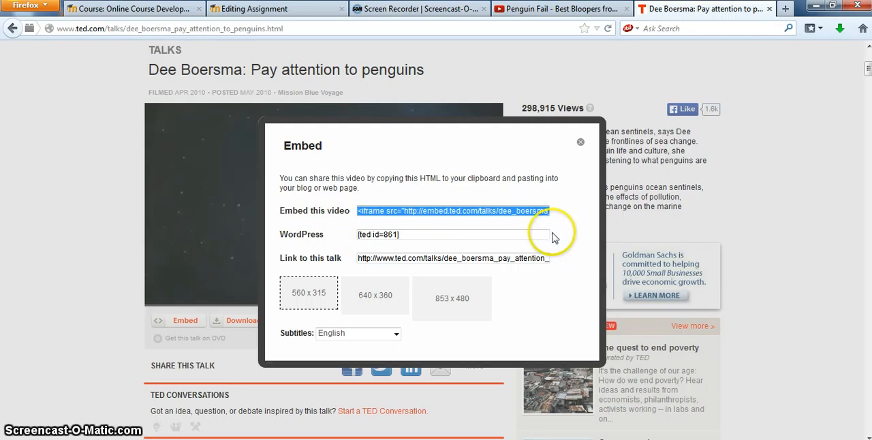
- Paste the TED embed code after the YouTube iframe in the assignment description's HTML source and apply the update
left_click(282, 9)
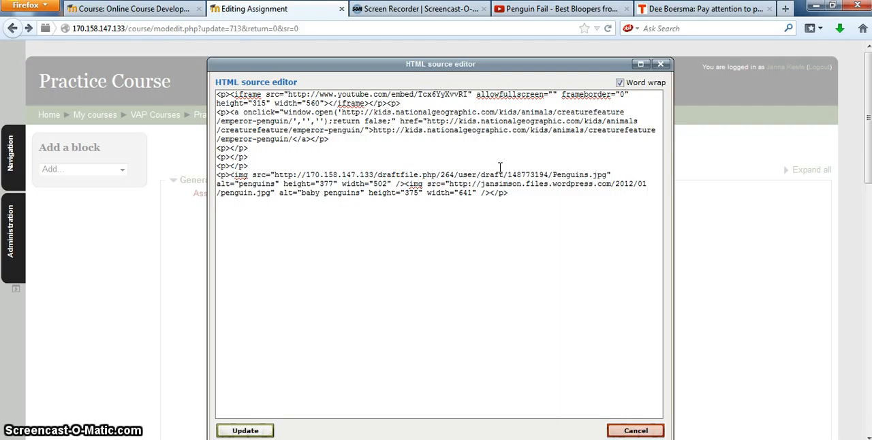
type("<iframe src=\"http://embed.ted.com/talks/dee_boersma_pay_attention_to_penguins.html\" width=\"560\" height=\"315\" frameborder=\"0\" scrolling=\"no\" webkitAllowFullScreen mozallowfullscreen allowFullScreen></iframe>")
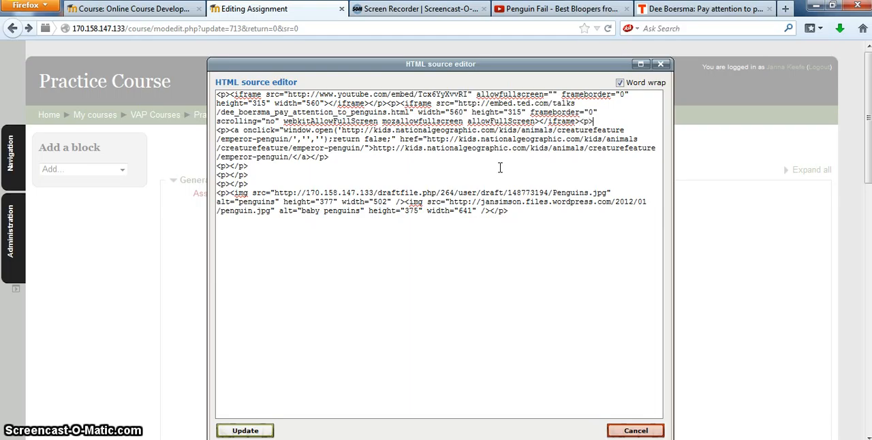
left_click(259, 431)
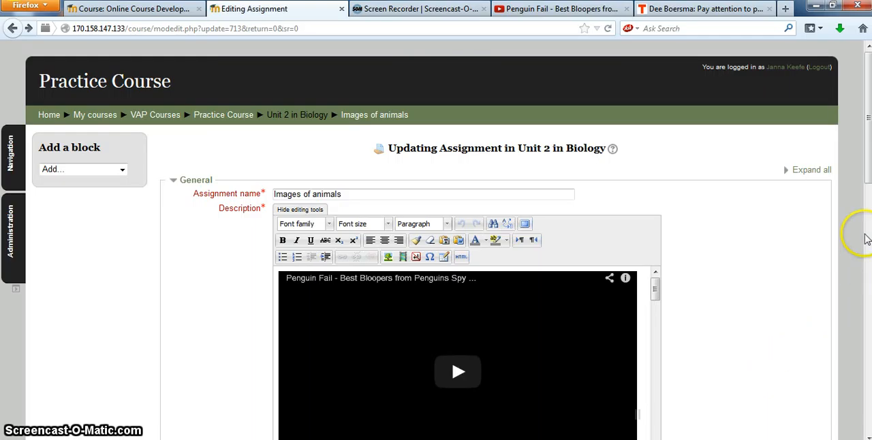
- Examine both embedded videos, the link and the penguin images in the editor's full screen mode, and leave that mode
scroll(868, 169, "down", 4)
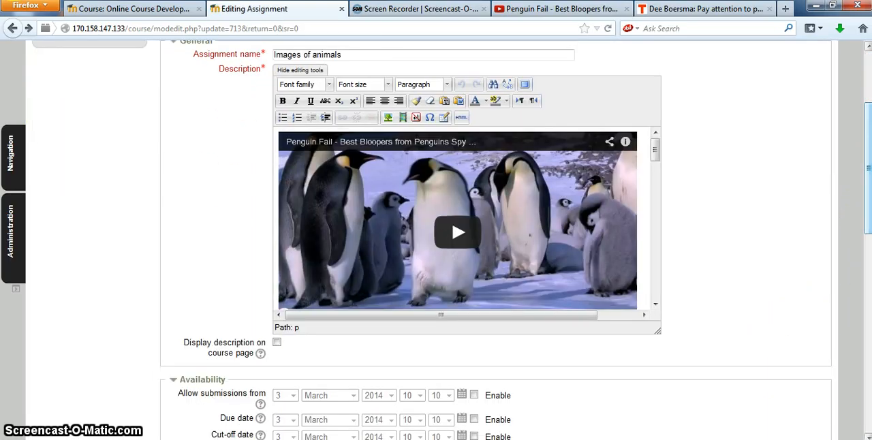
left_click(525, 86)
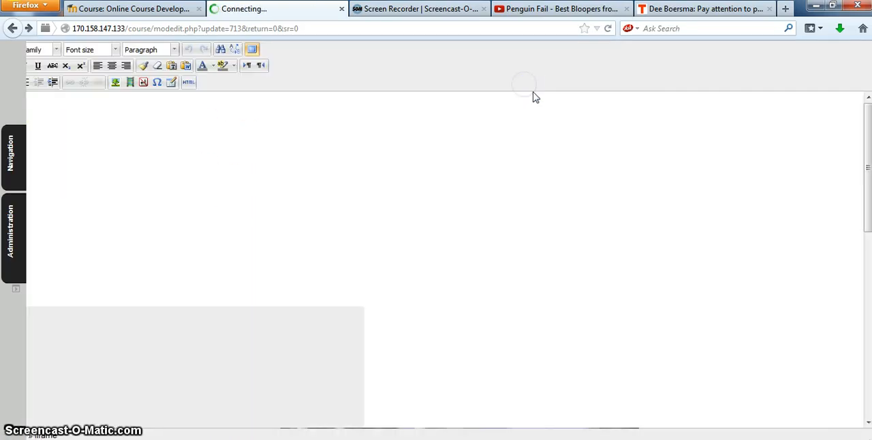
mouse_move(868, 130)
left_mouse_down()
mouse_move(868, 168)
mouse_move(870, 133)
left_mouse_up()
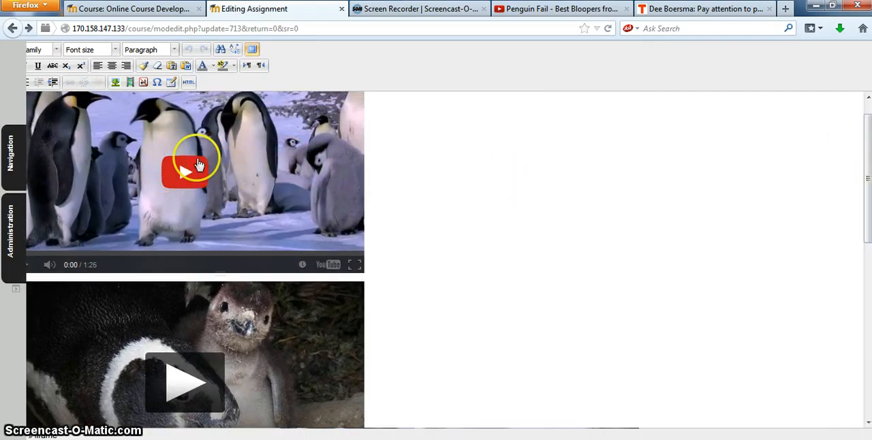
left_click_drag(868, 196, 868, 289)
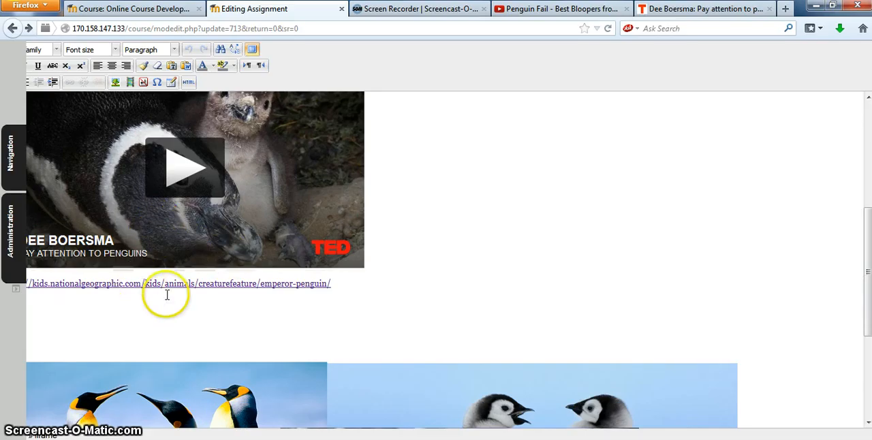
left_click_drag(867, 236, 868, 131)
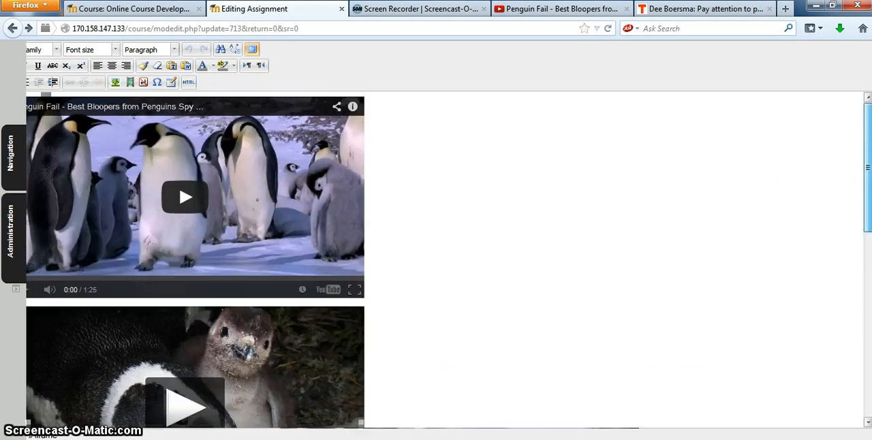
left_click(252, 50)
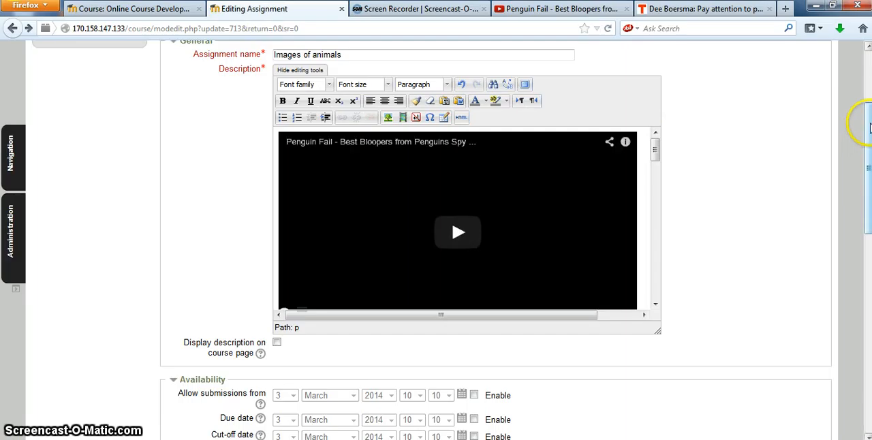
- Save the Images of animals assignment with the added TED video and display its page
left_click_drag(868, 112, 867, 310)
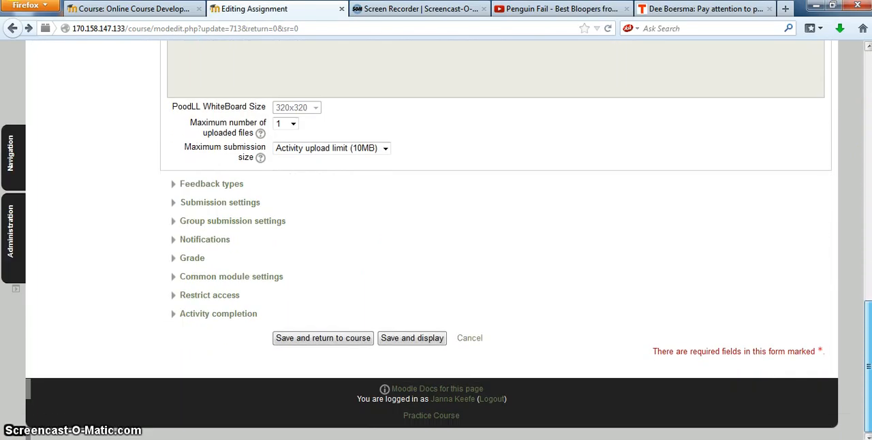
left_click(413, 340)
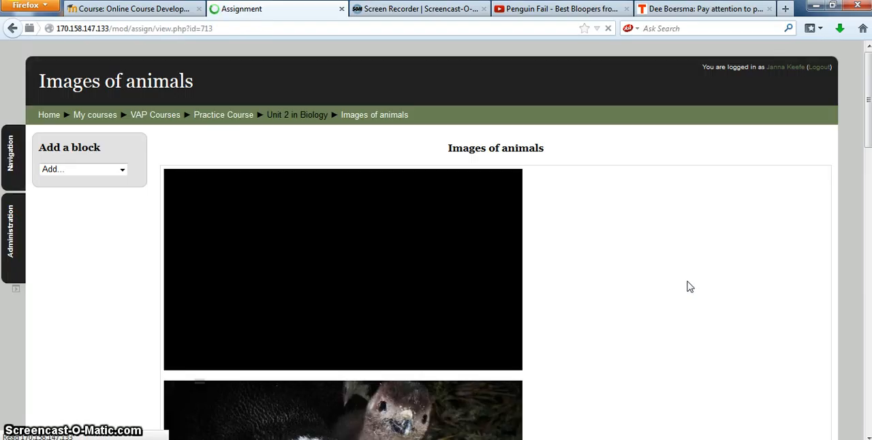
- Play the embedded TED talk on the assignment page, view it in full screen briefly, and pause it
left_click(867, 130)
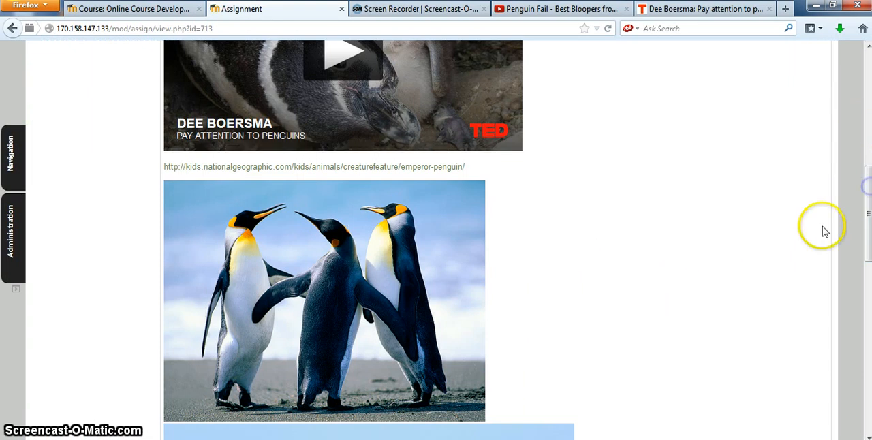
left_click(381, 72)
left_click_drag(866, 221, 866, 169)
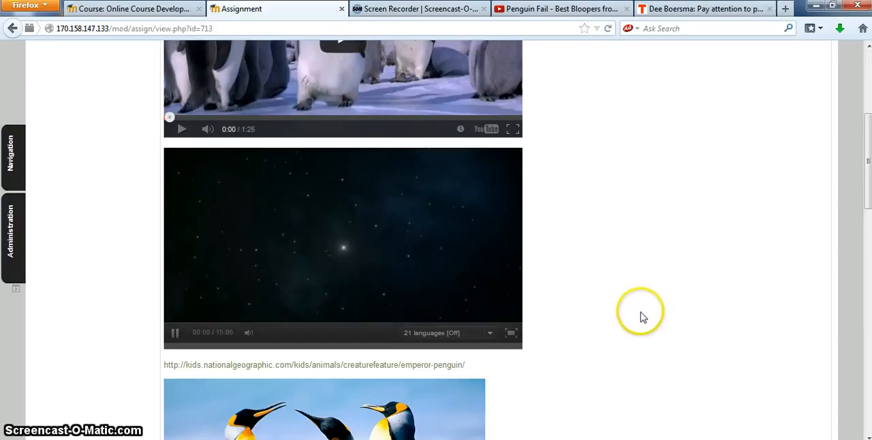
left_click(510, 333)
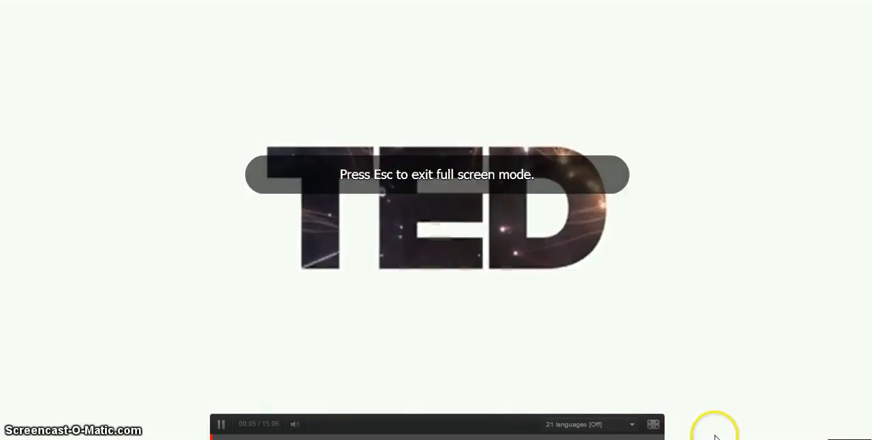
left_click(653, 424)
left_click(175, 334)
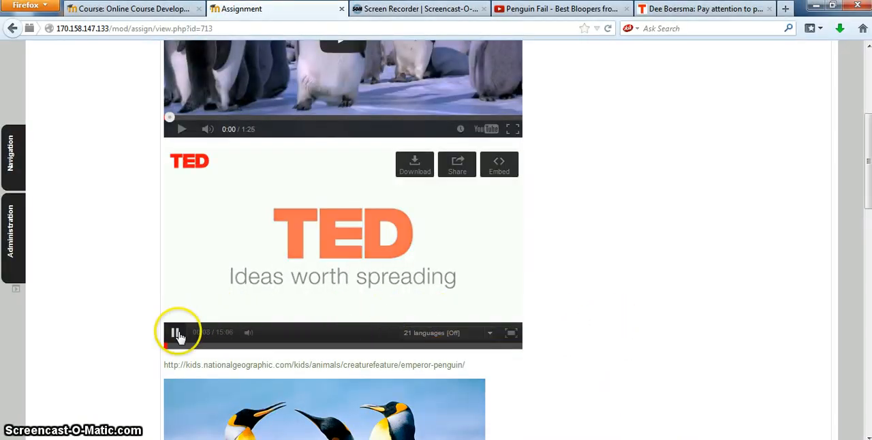
- Reopen the assignment's edit form, review both embed codes in the description's HTML source, and close the source without changes
left_click_drag(868, 197, 864, 120)
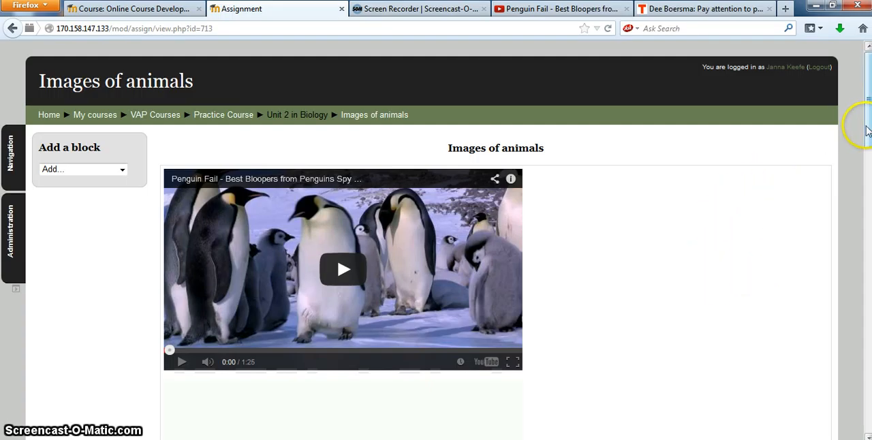
mouse_move(869, 135)
left_mouse_down()
mouse_move(870, 175)
mouse_move(869, 134)
left_mouse_up()
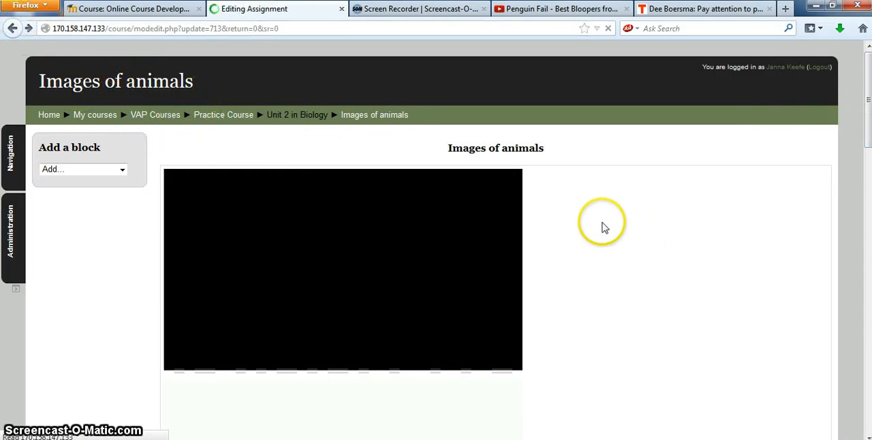
scroll(752, 204, "up", 10)
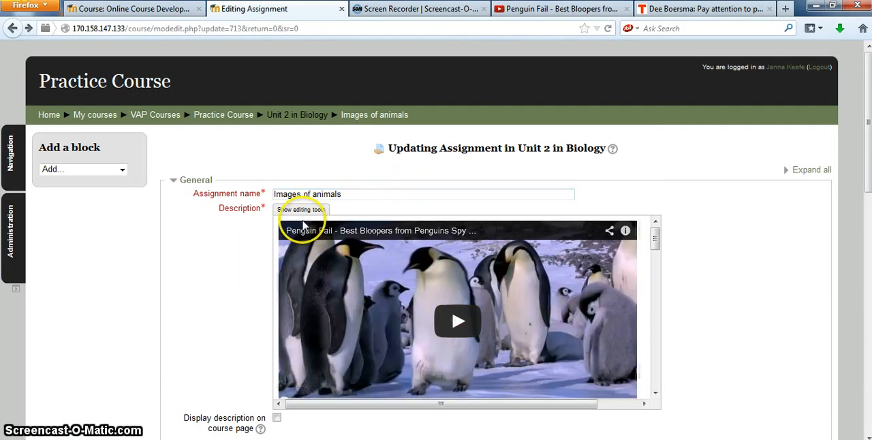
left_click(301, 210)
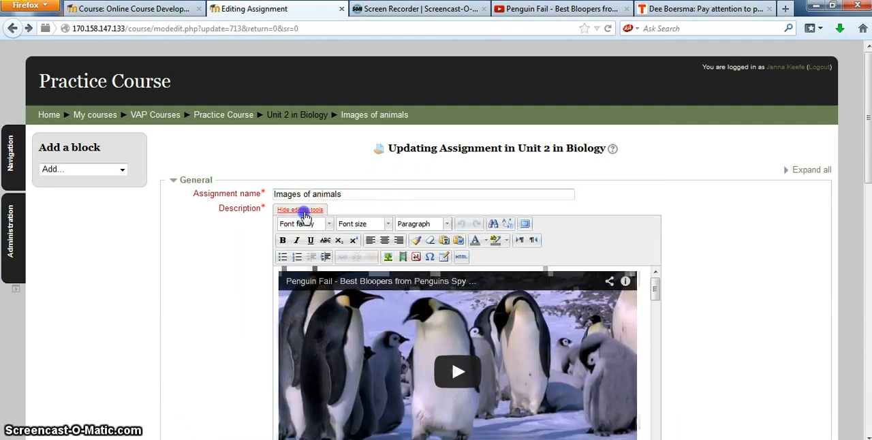
left_click(461, 257)
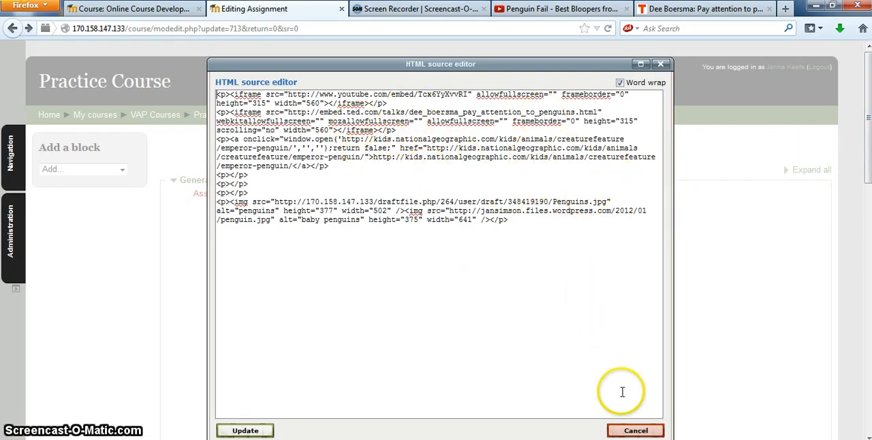
left_click(636, 431)
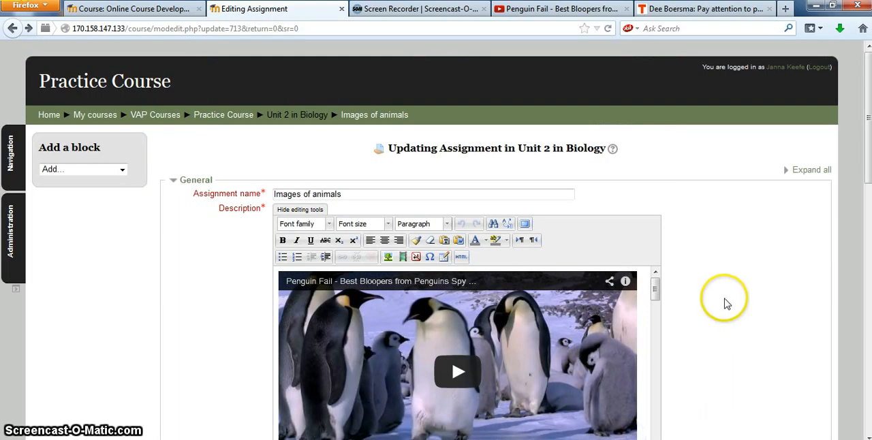
left_click_drag(868, 152, 848, 368)
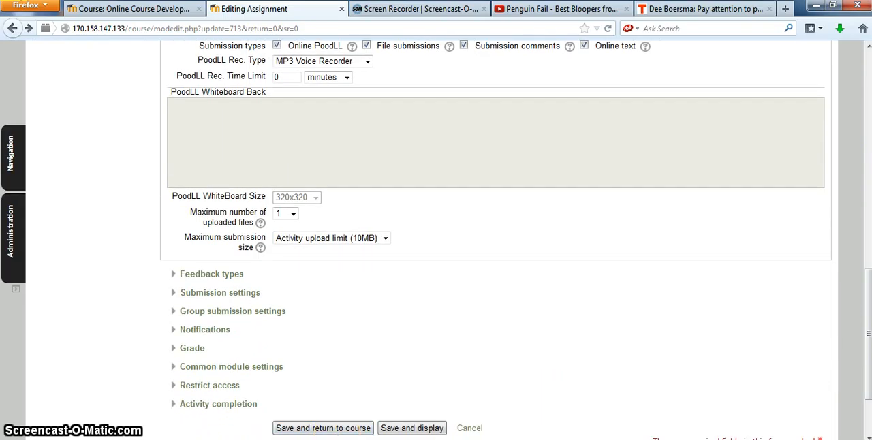